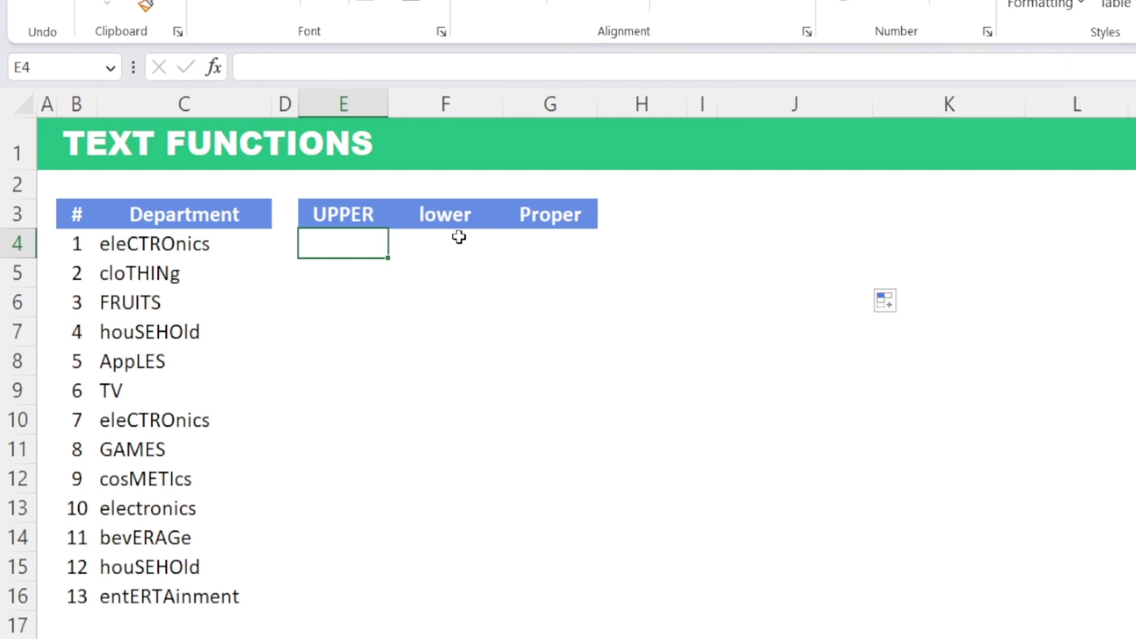
- Enter =UPPER(C4) in E4 to capitalise the first department name
click(460, 238)
click(582, 244)
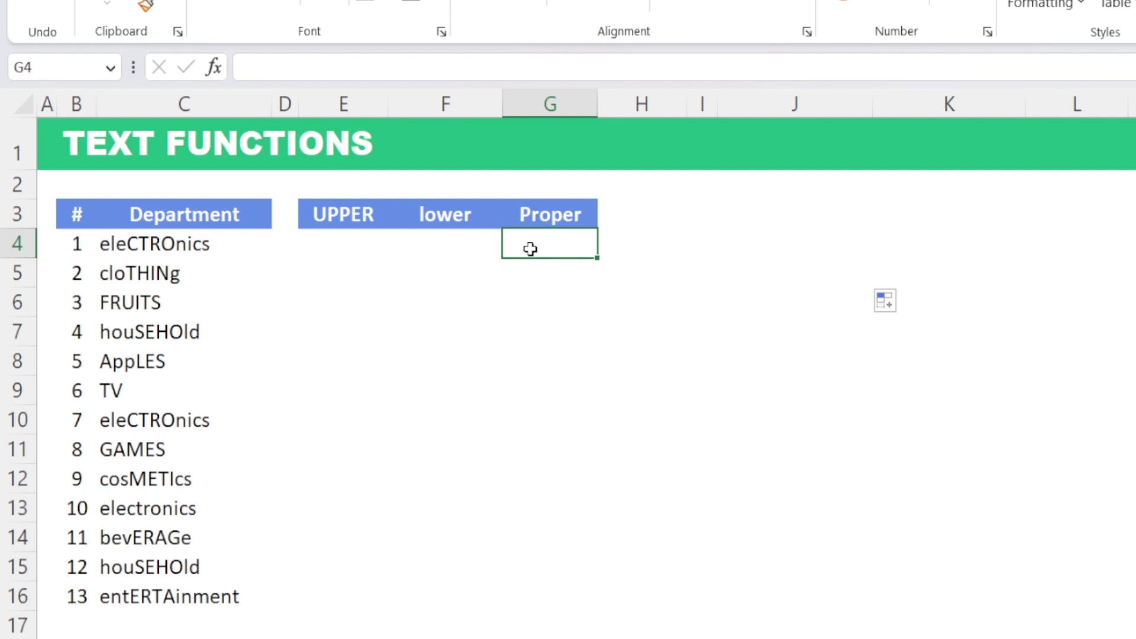
click(358, 240)
text(=)
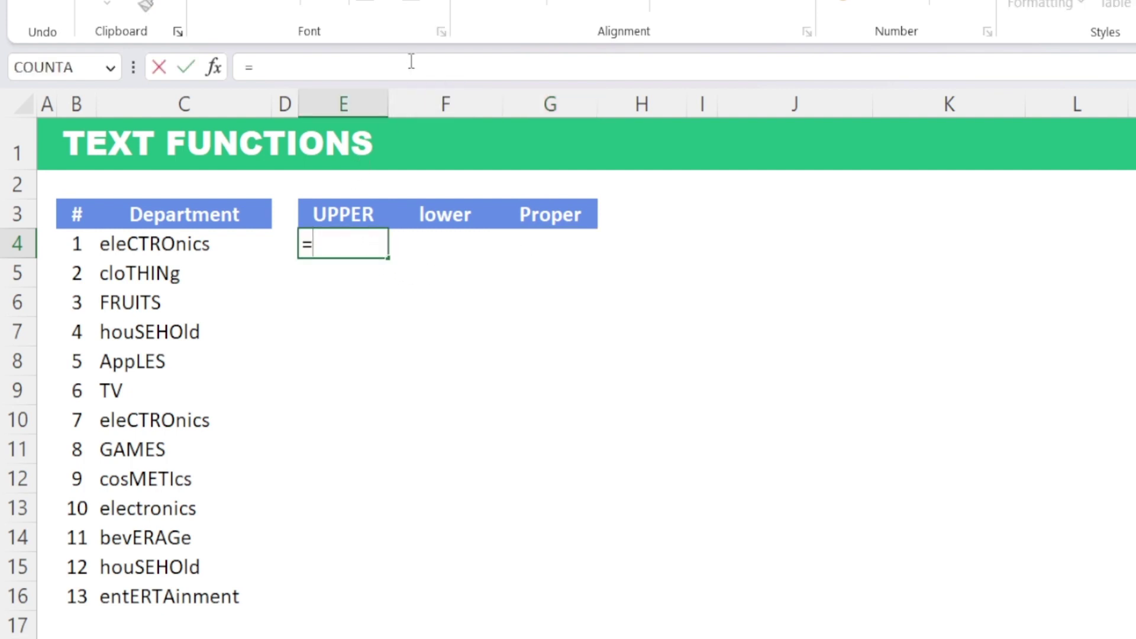
text(UPER)
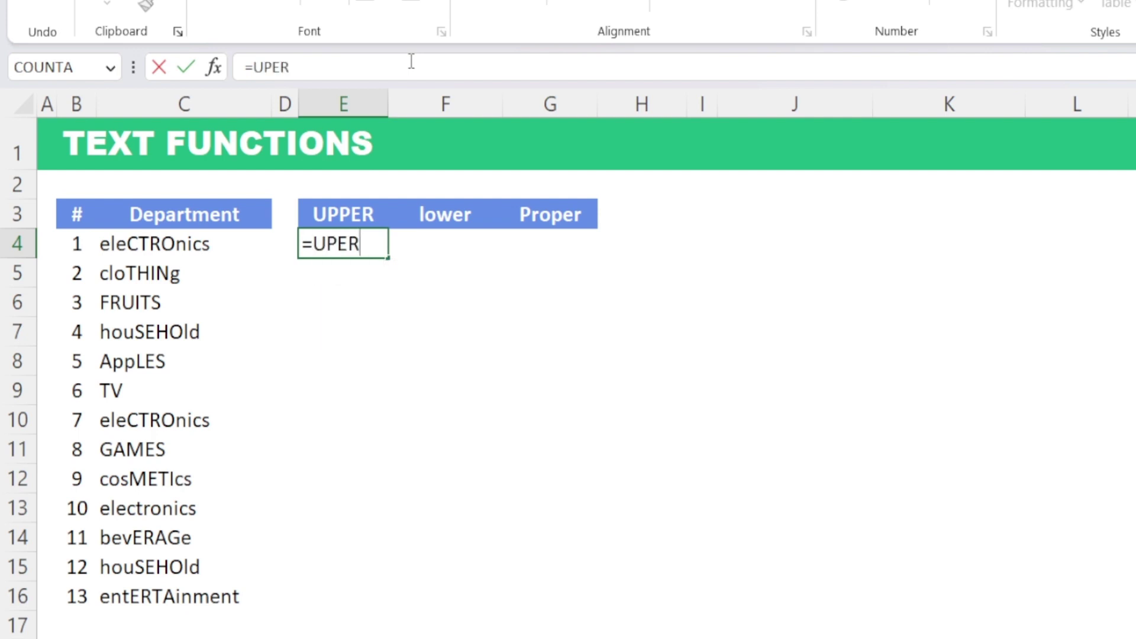
key(BackSpace)
key(BackSpace)
text(PR)
key(BackSpace)
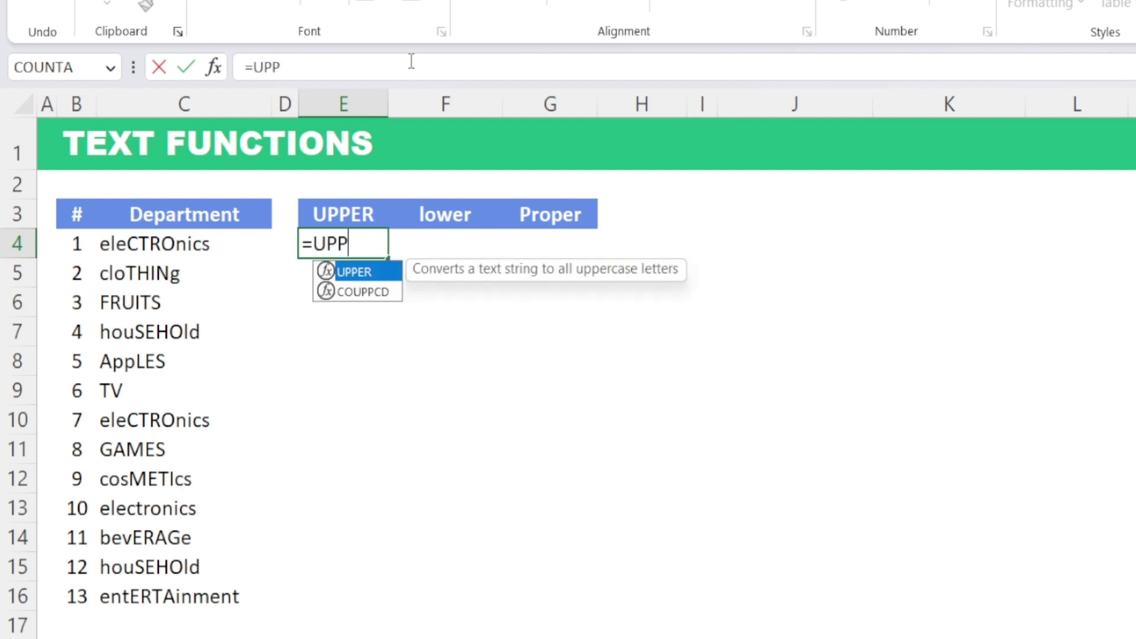
key(Tab)
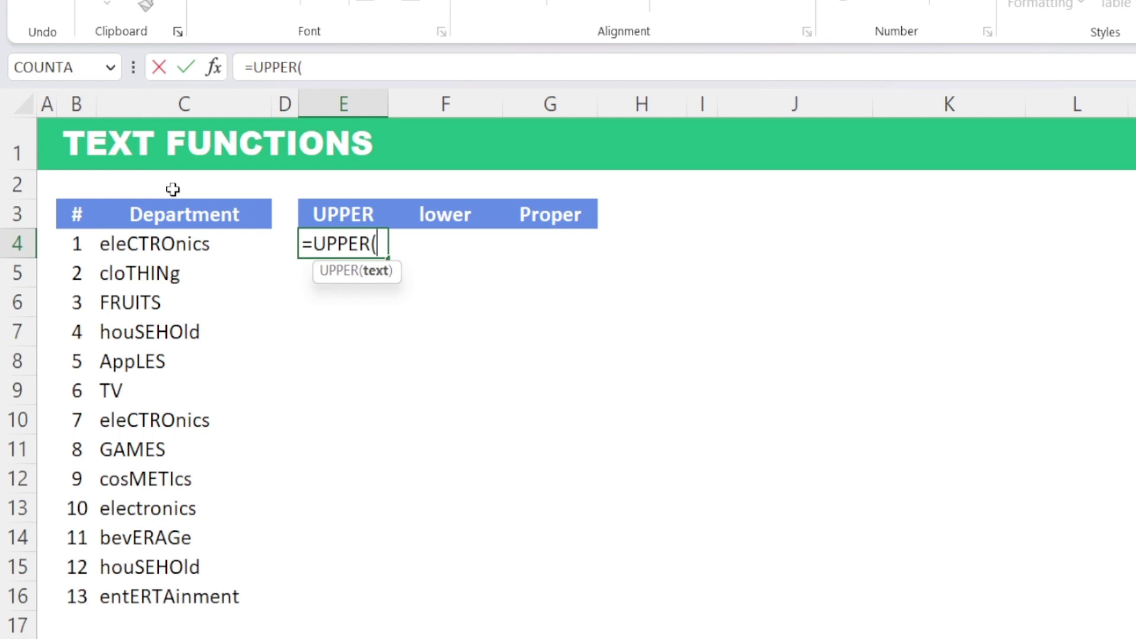
click(186, 242)
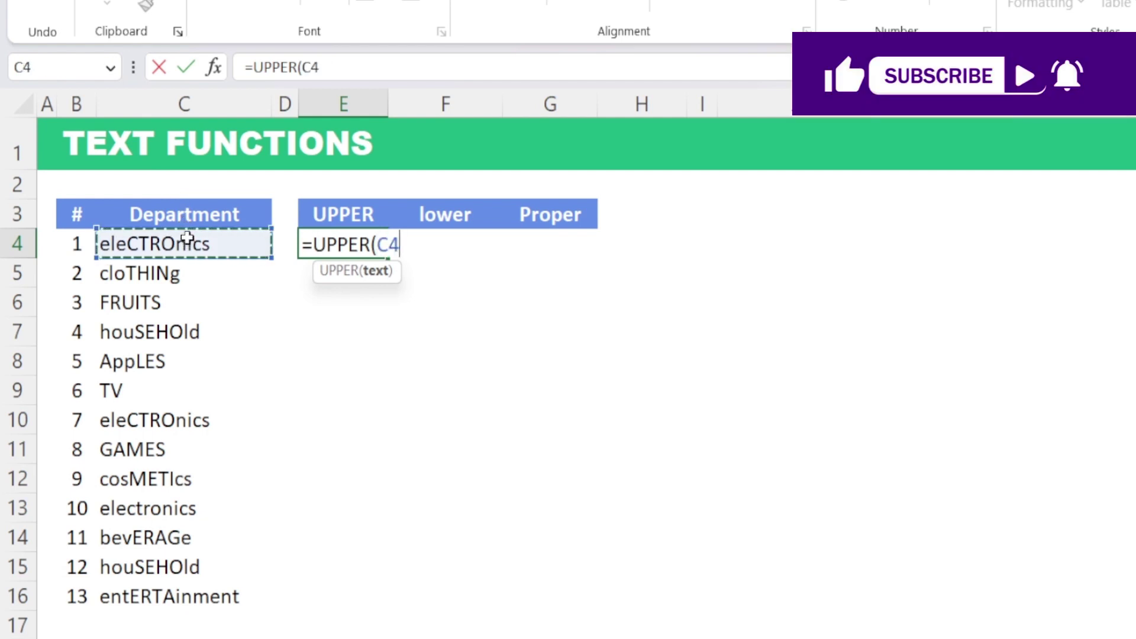
text())
key(Return)
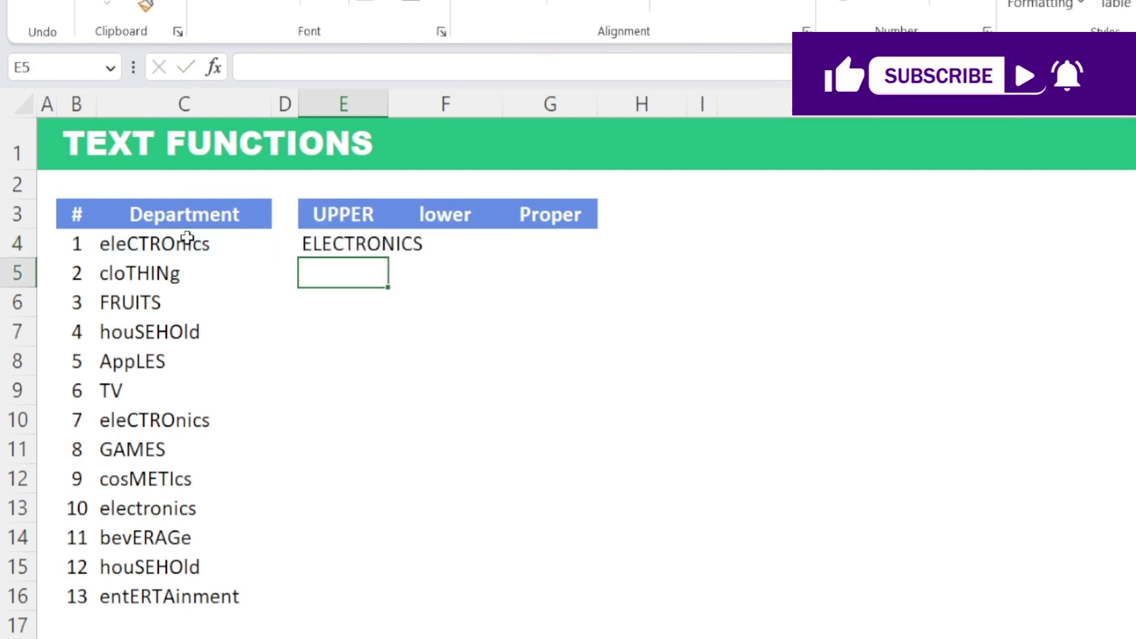
- Copy the UPPER formula down to E16 and widen column E to fit ELECTRONICS
double_click(382, 105)
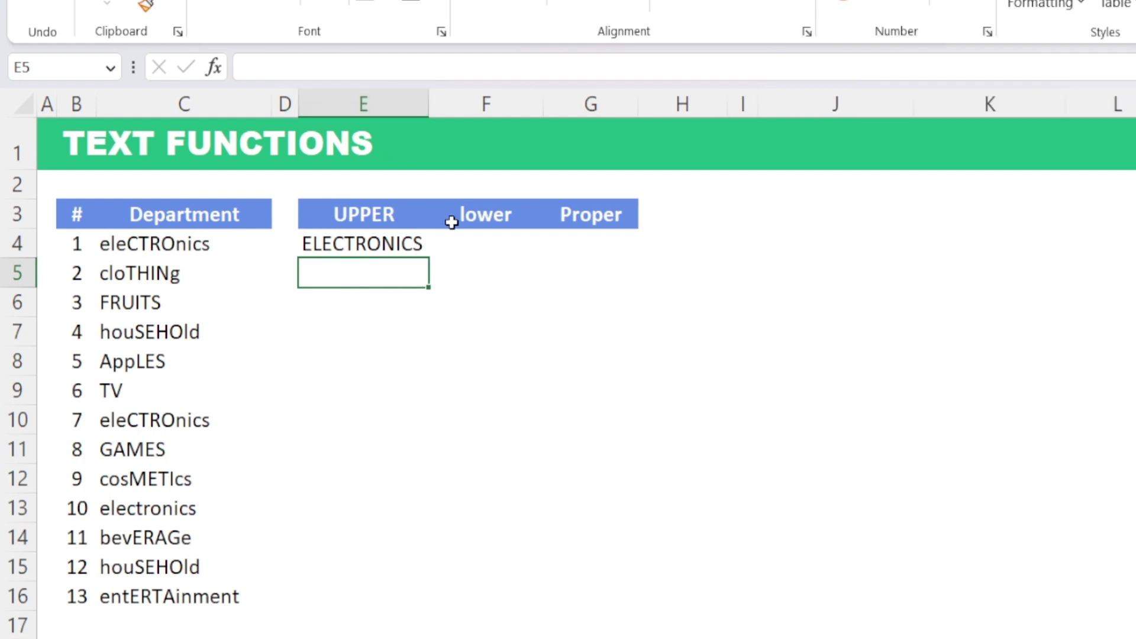
click(419, 244)
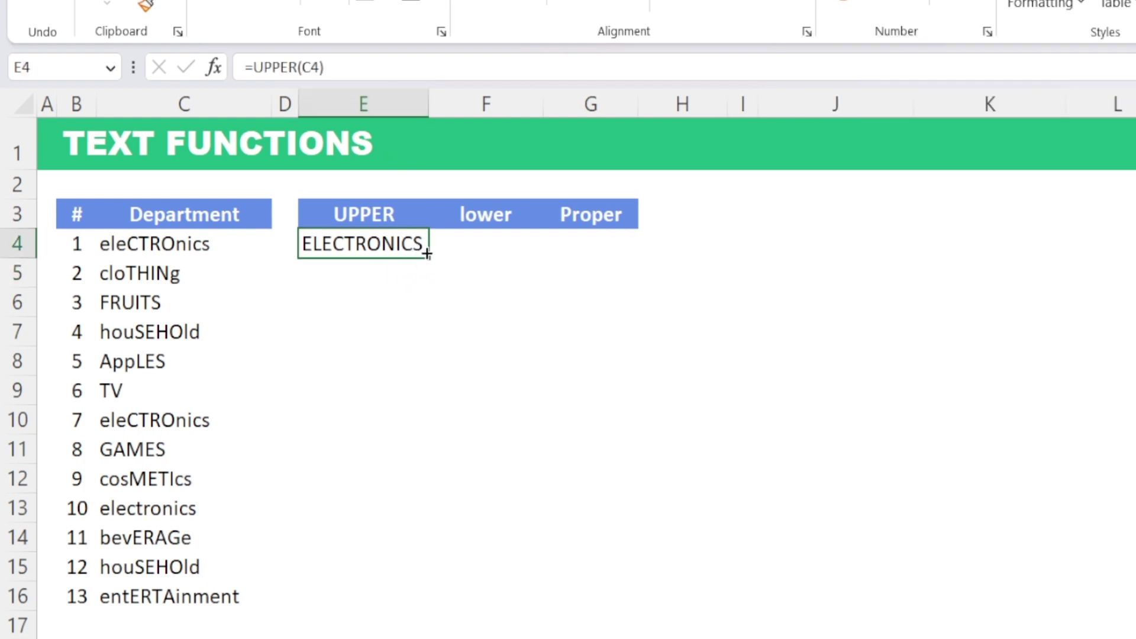
drag(428, 261, 374, 604)
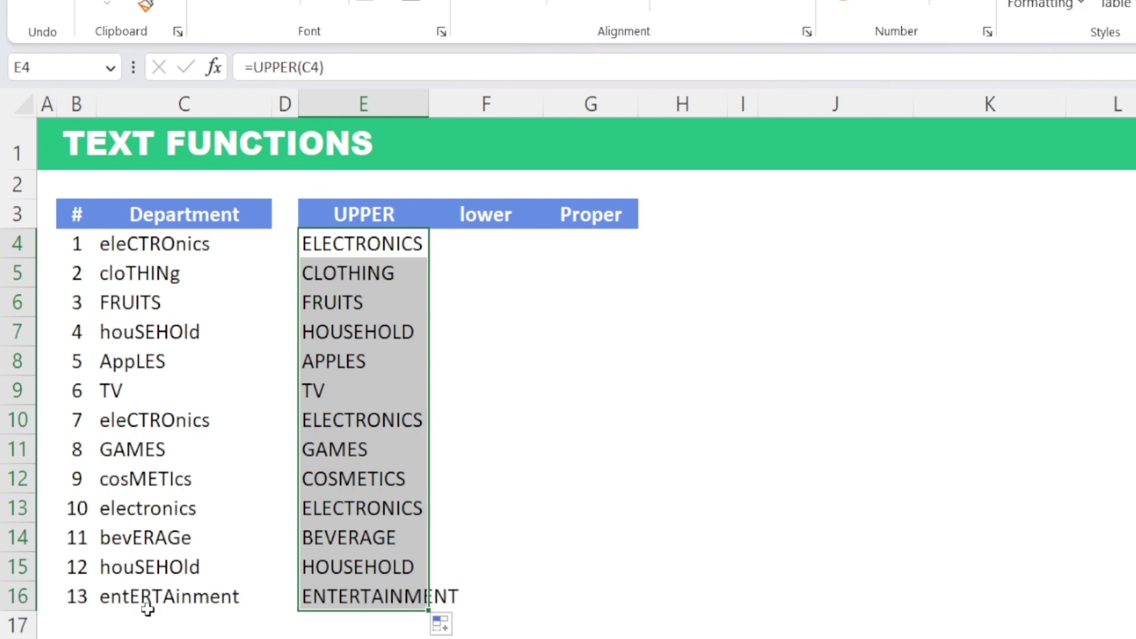
drag(429, 104, 470, 116)
- Enter =LOWER(C4) in F4, fill it down to F16, and widen column F
click(524, 244)
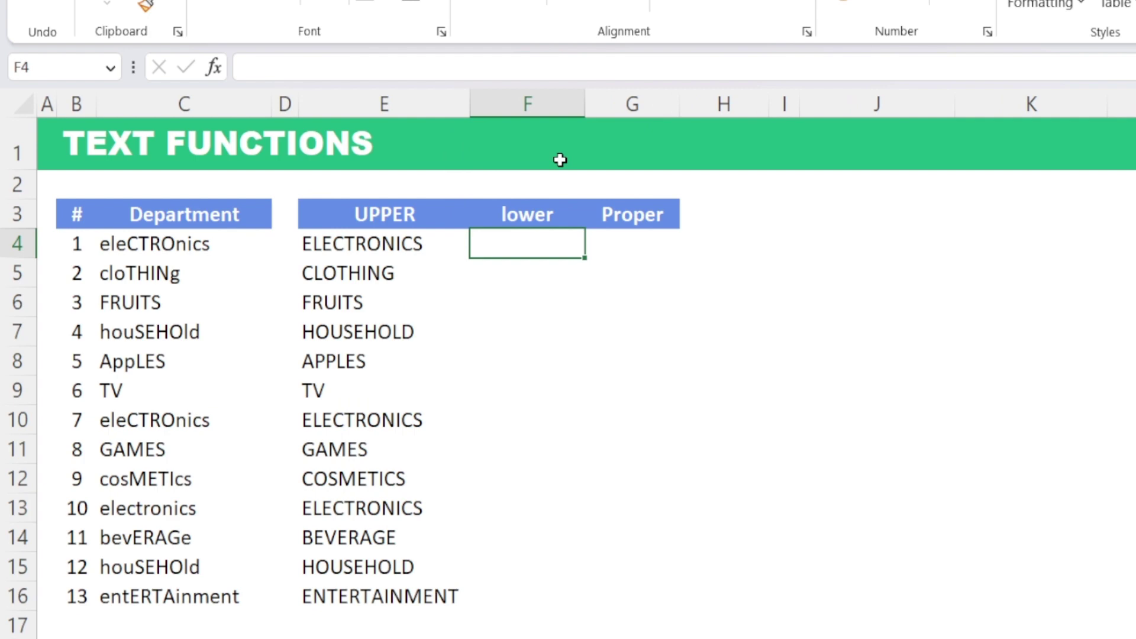
text(=LOWER)
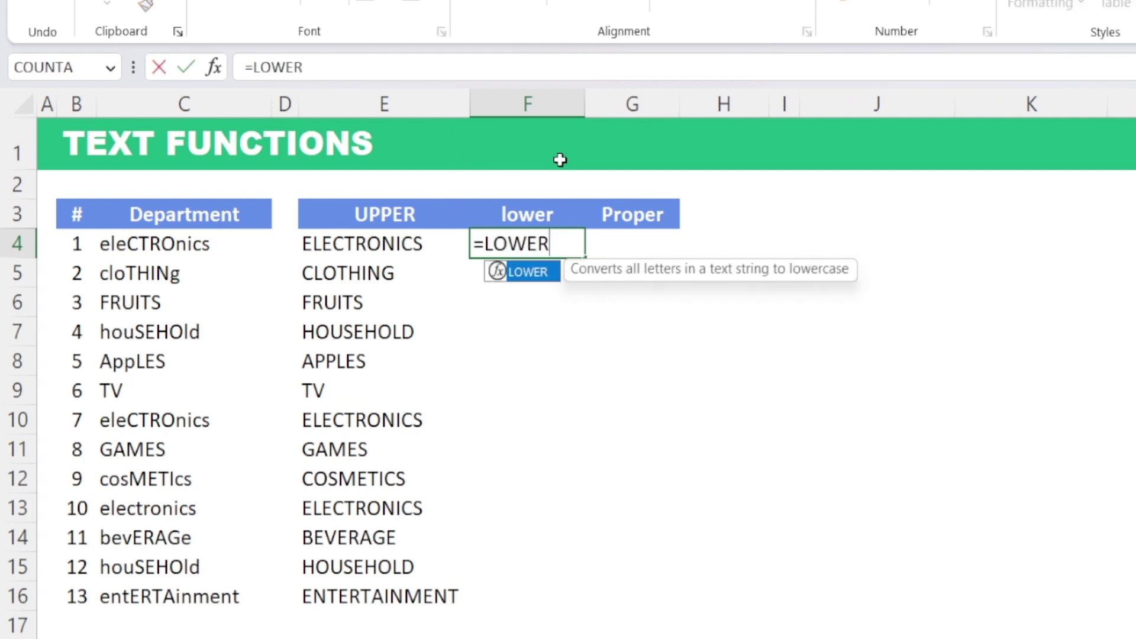
text(()
click(168, 244)
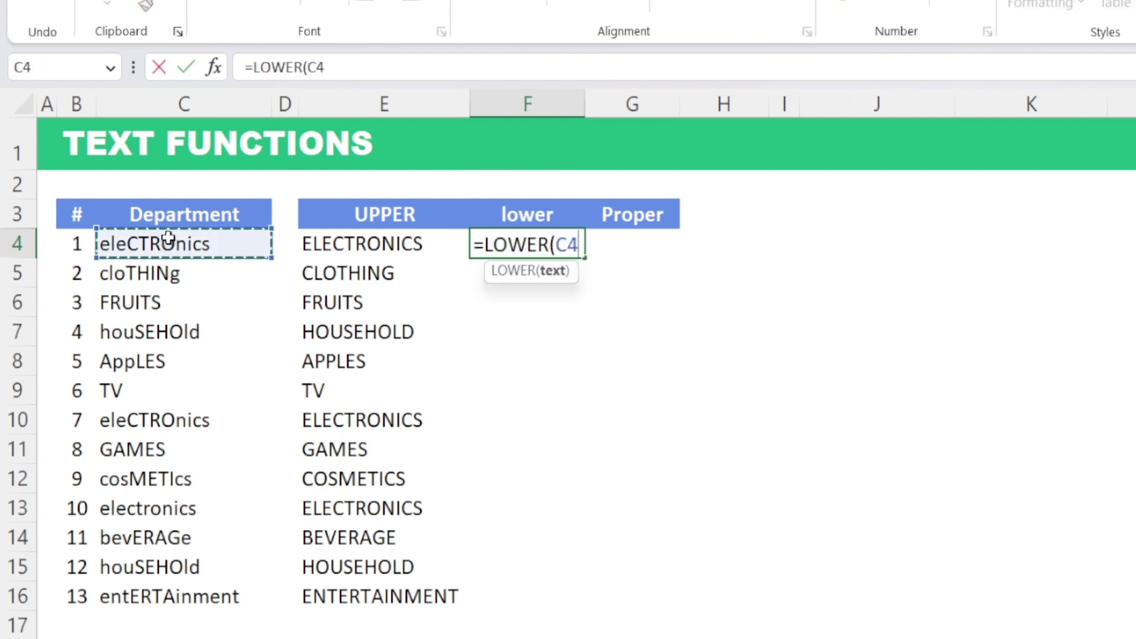
text())
key(Return)
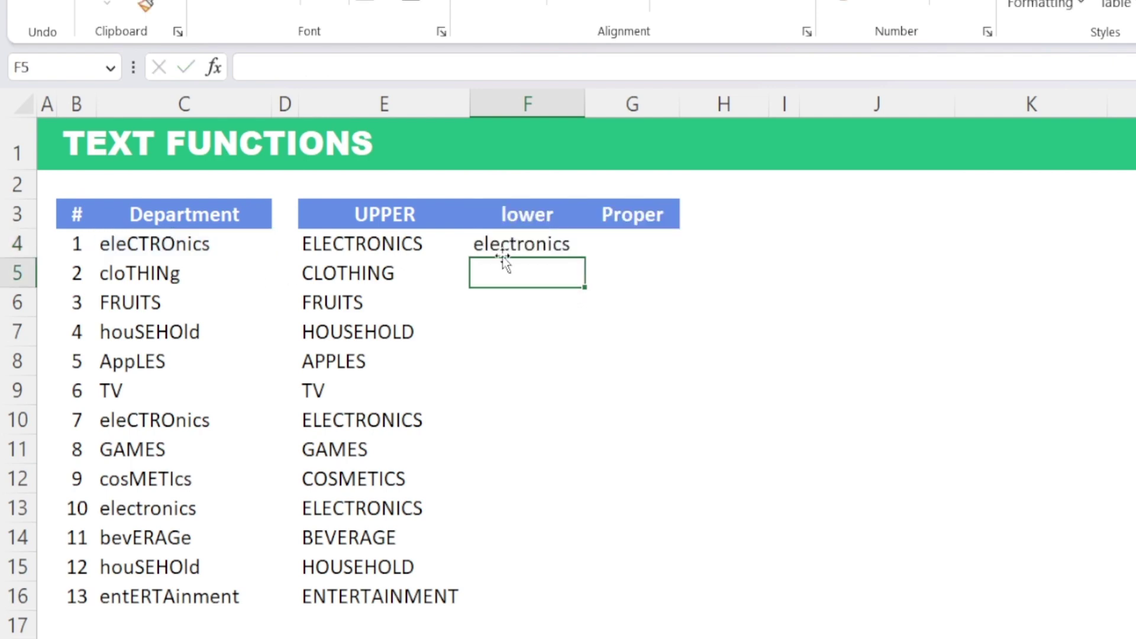
click(538, 242)
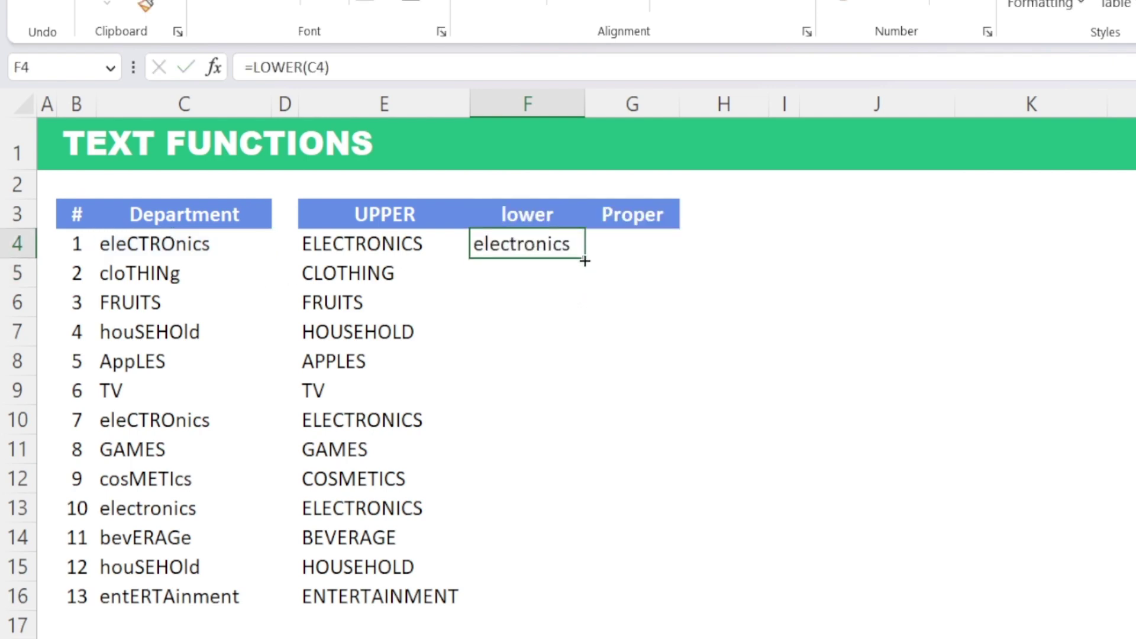
double_click(586, 259)
drag(585, 104, 621, 104)
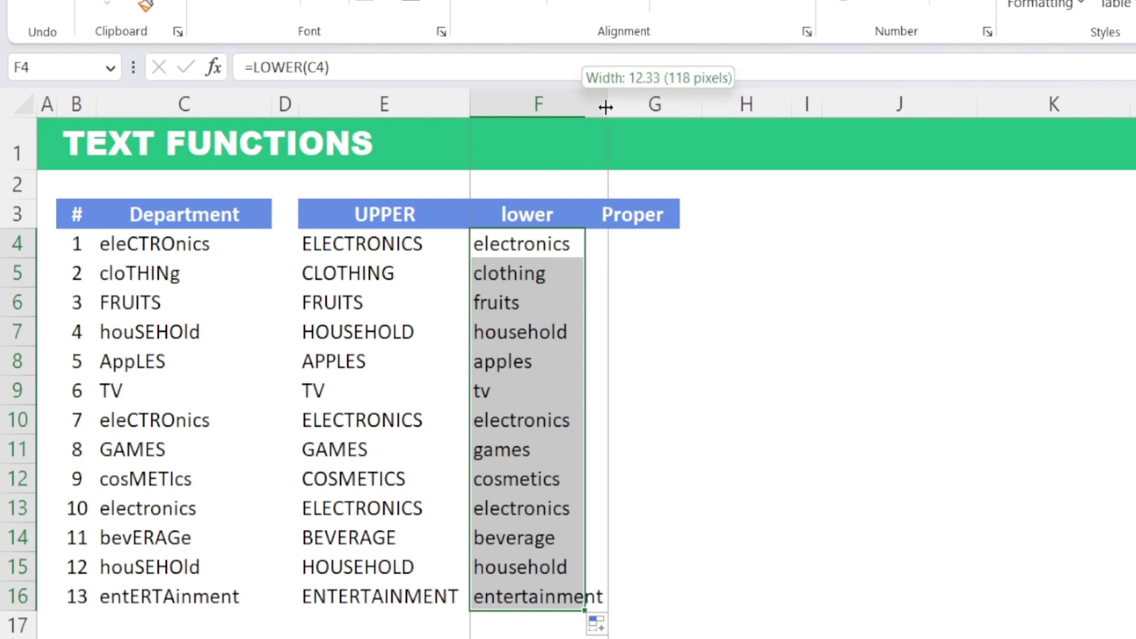
- Enter =PROPER(C4) in G4, fill it down to G16, and widen column G
click(673, 244)
text(=)
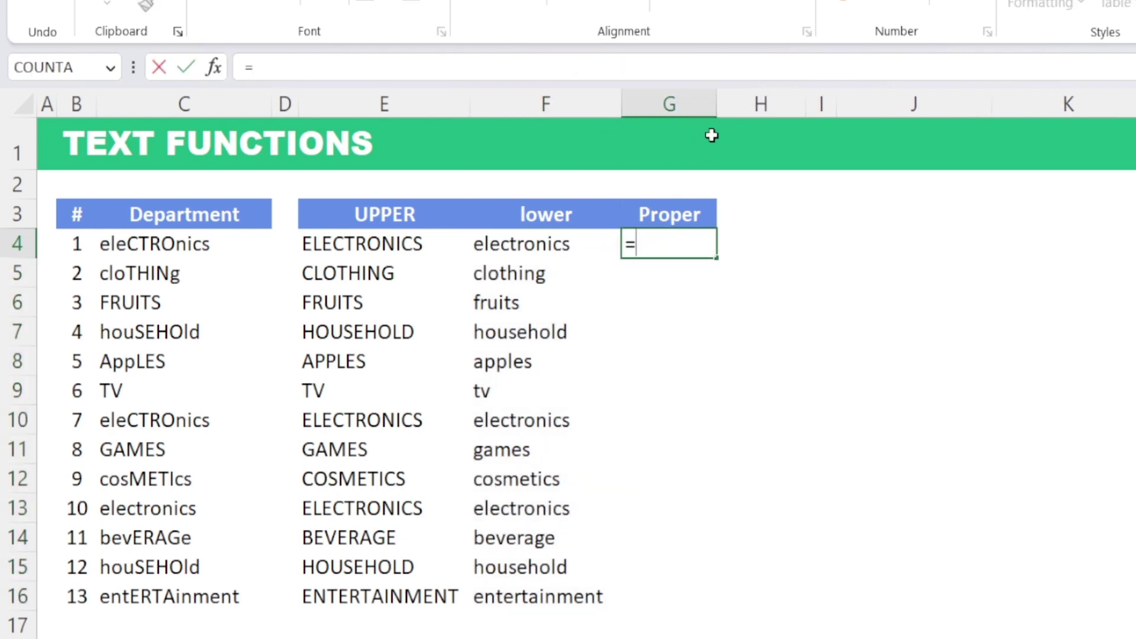
text(PRO)
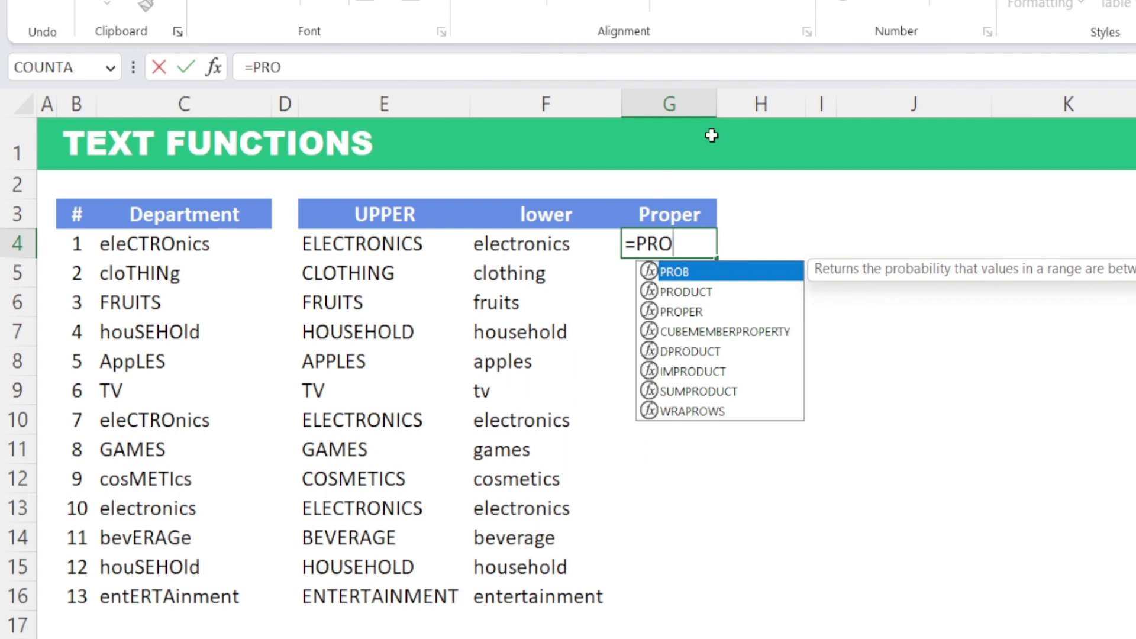
text(P)
key(Tab)
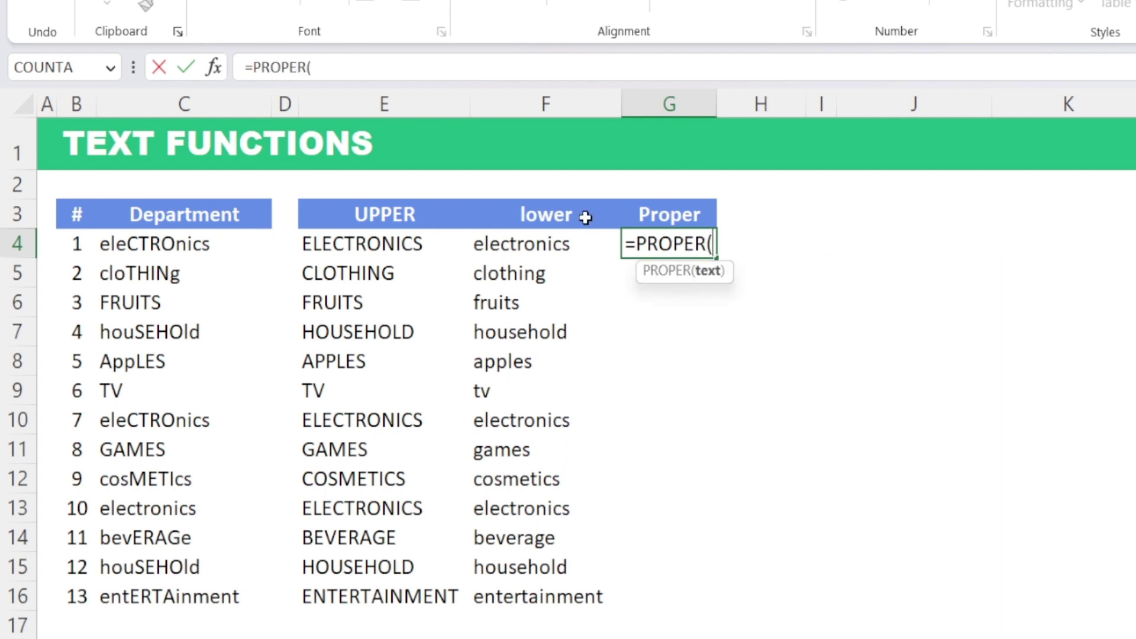
click(163, 243)
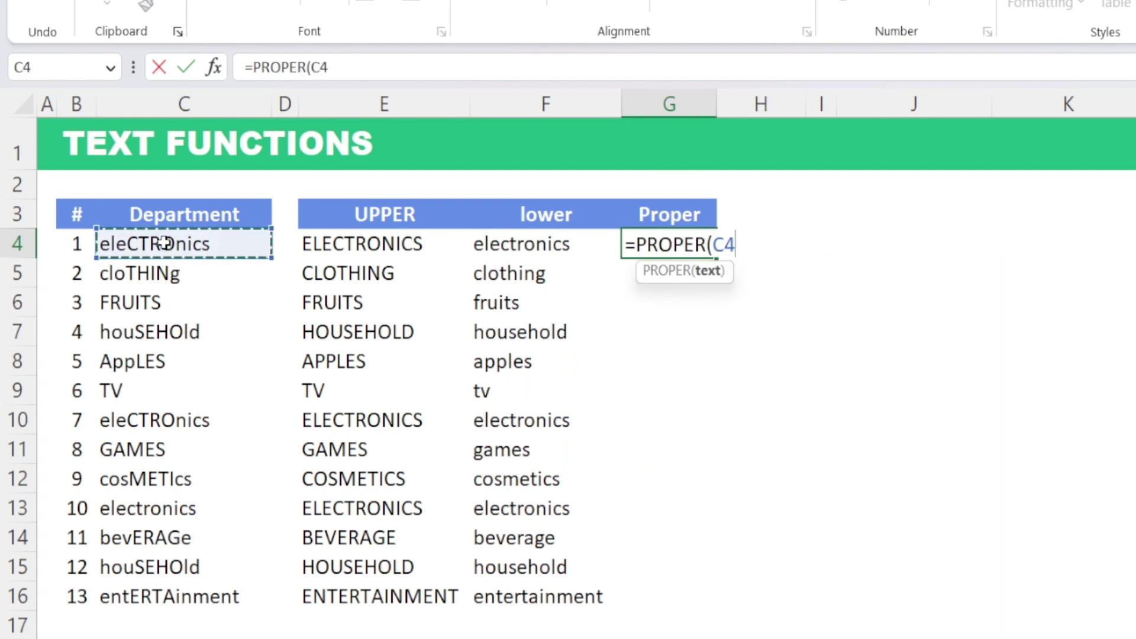
text())
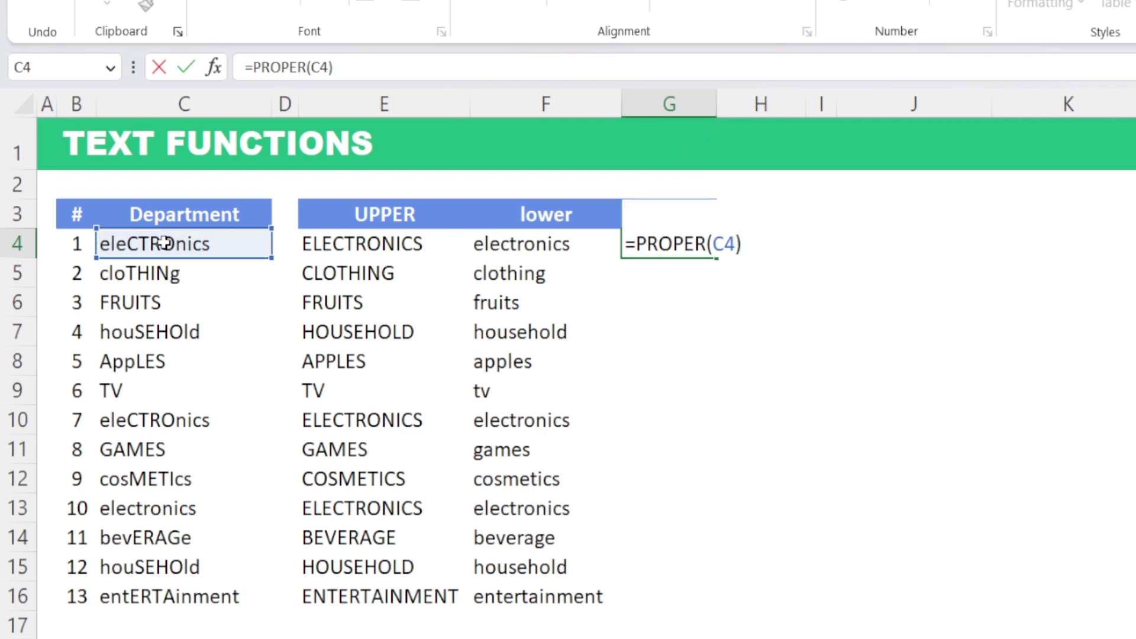
key(Return)
click(710, 251)
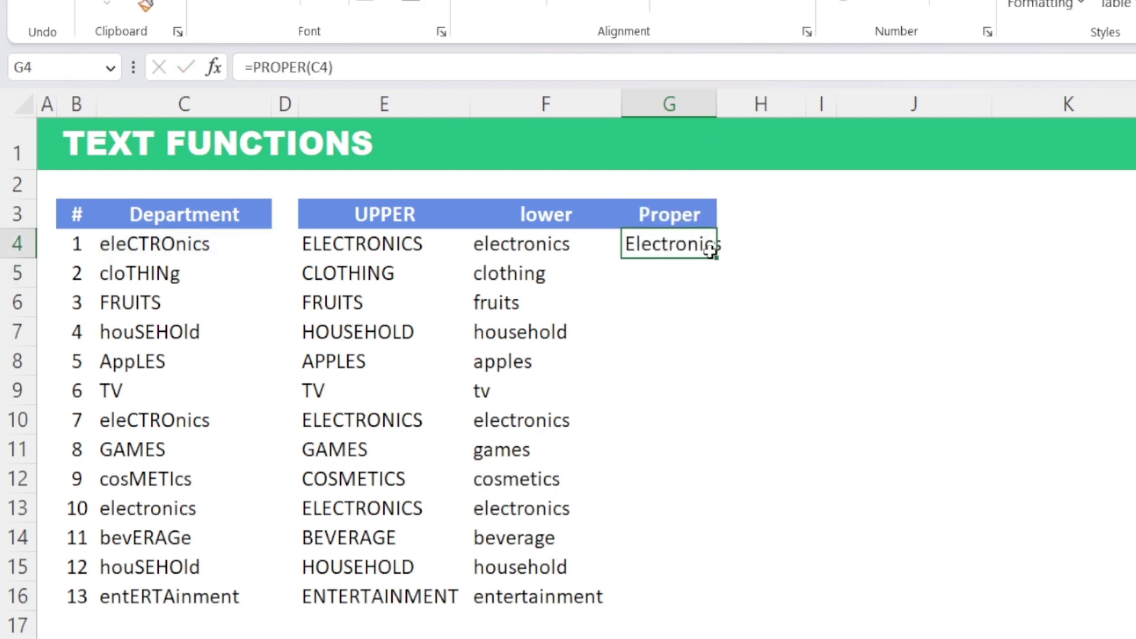
double_click(714, 259)
drag(717, 104, 736, 104)
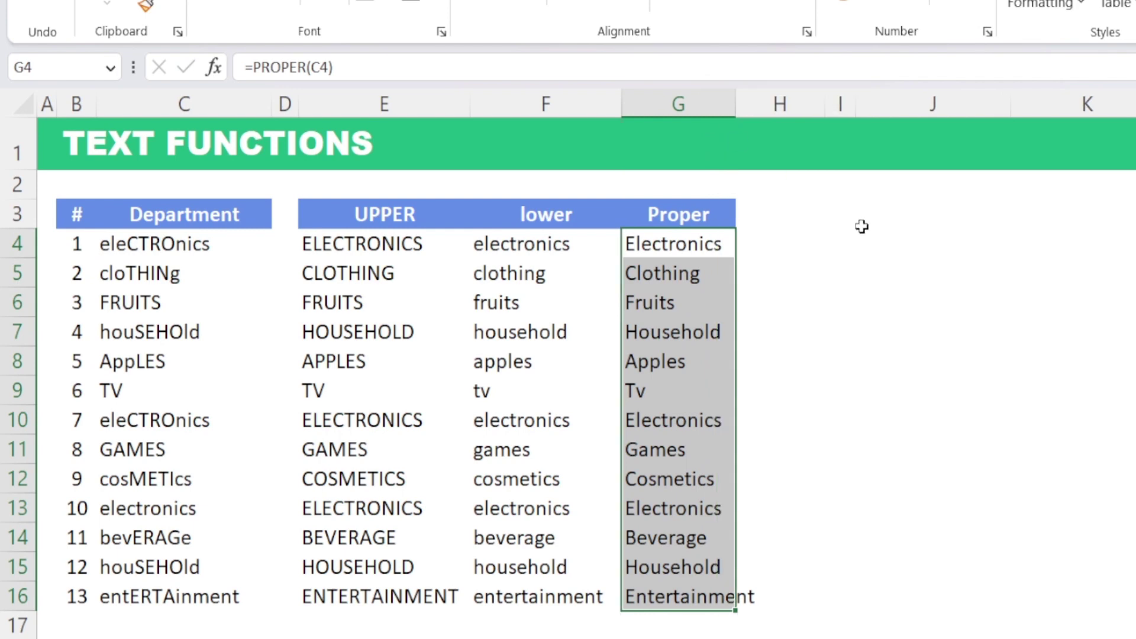
click(916, 227)
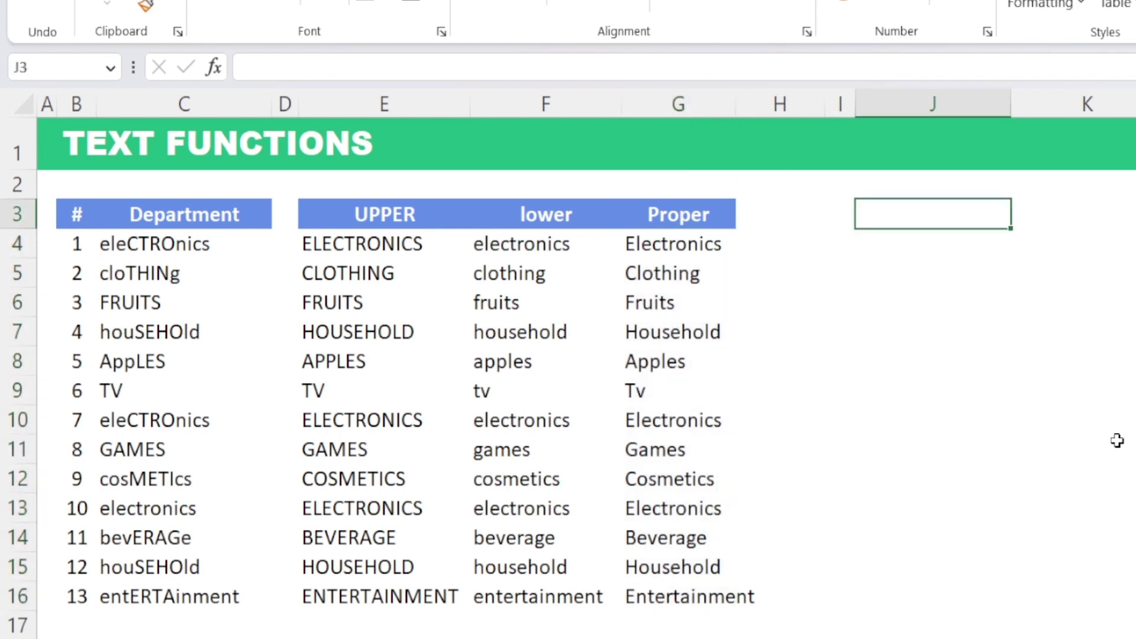